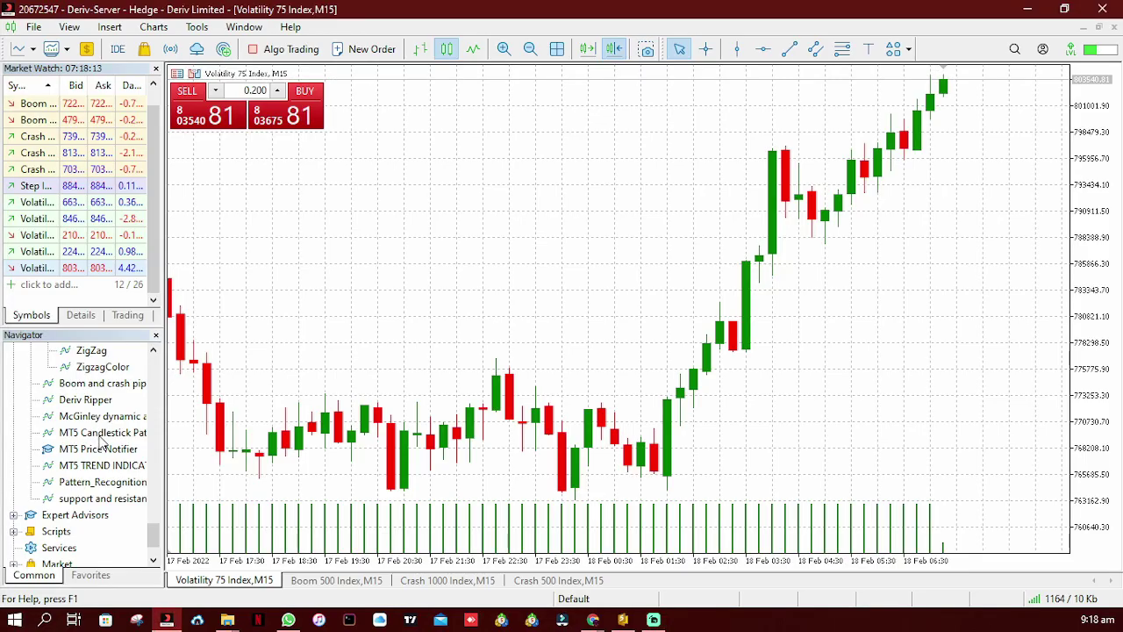
# Step: Attach MT5 Candlestick Pattern Detector to the Volatility 75 chart with its default settings
pyautogui.click(103, 432)
pyautogui.moveTo(102, 432); pyautogui.dragTo(370, 378)
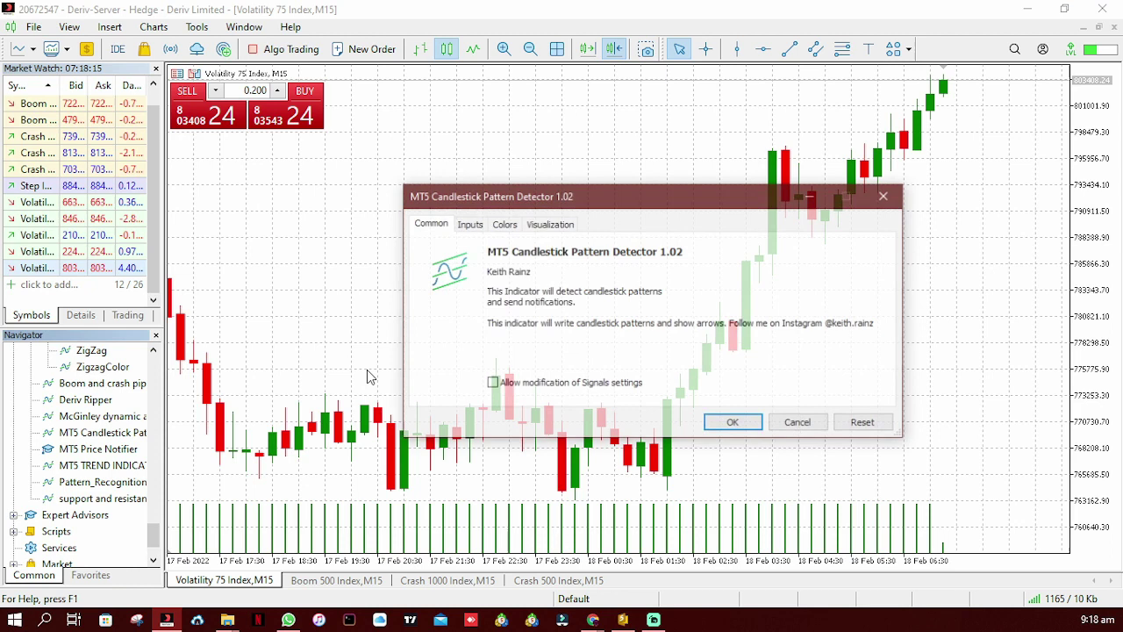
pyautogui.click(731, 420)
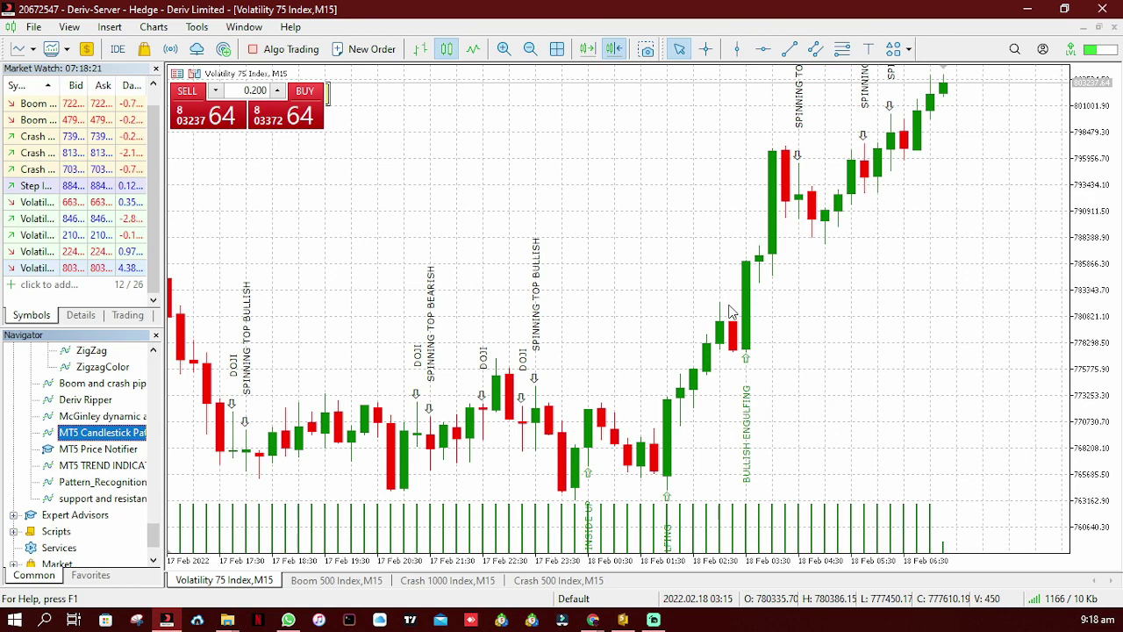
pyautogui.click(530, 49)
pyautogui.click(530, 50)
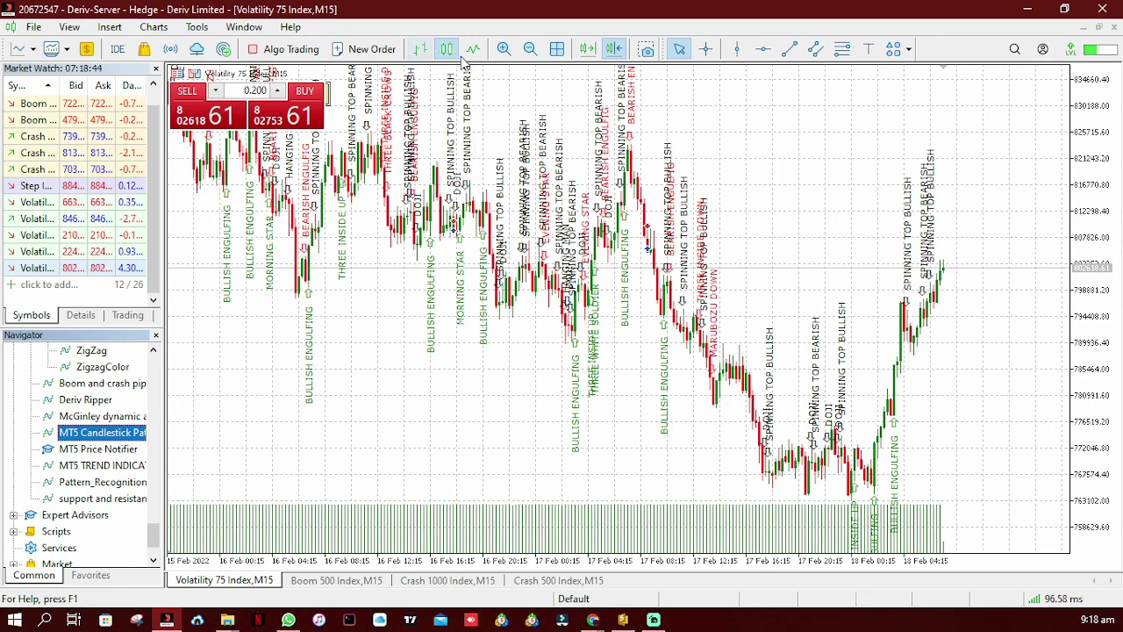
pyautogui.click(530, 49)
pyautogui.click(507, 49)
pyautogui.click(507, 49)
pyautogui.click(513, 50)
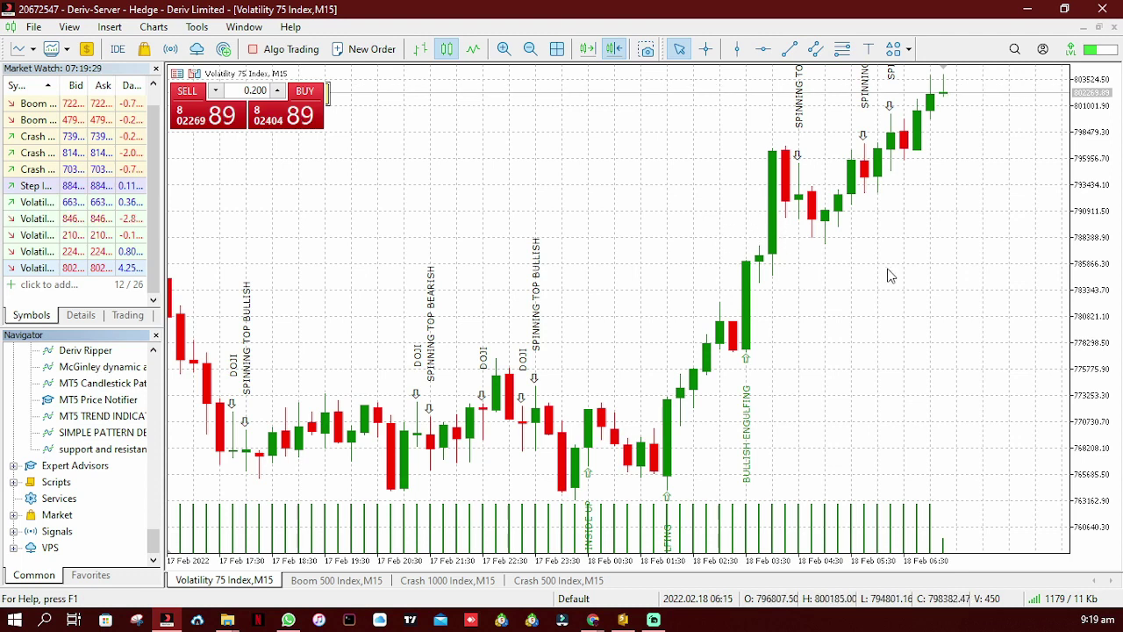
pyautogui.click(194, 75)
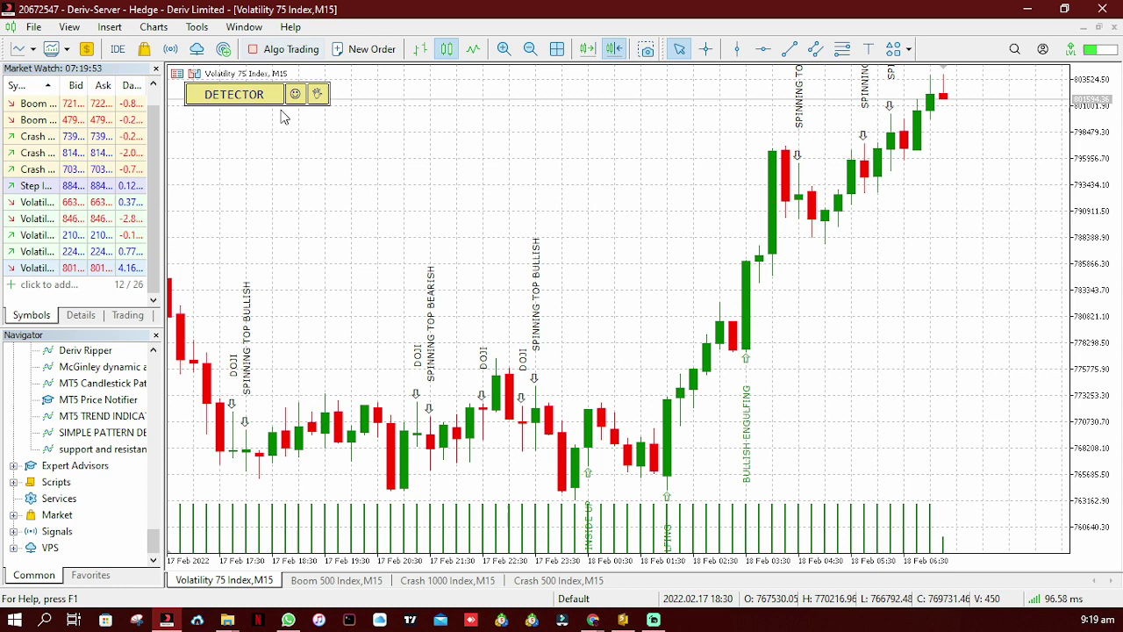
# Step: Bring up the Volatility 75 chart's context menu
pyautogui.rightClick(424, 225)
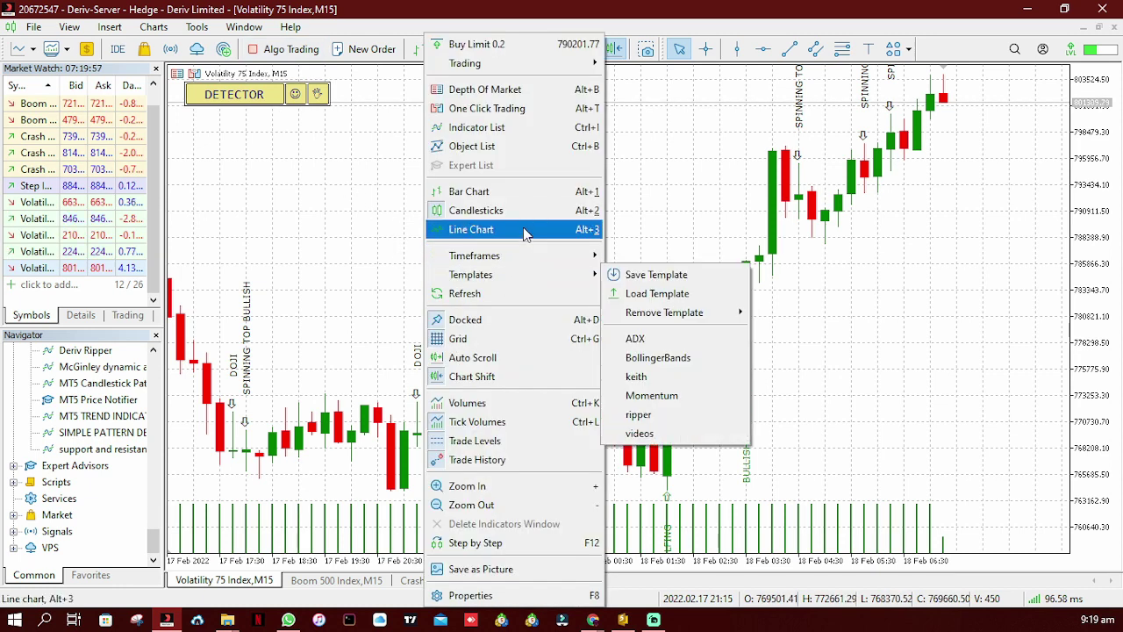
# Step: Clear the candlestick pattern detector from the chart through the Indicator List
pyautogui.click(471, 127)
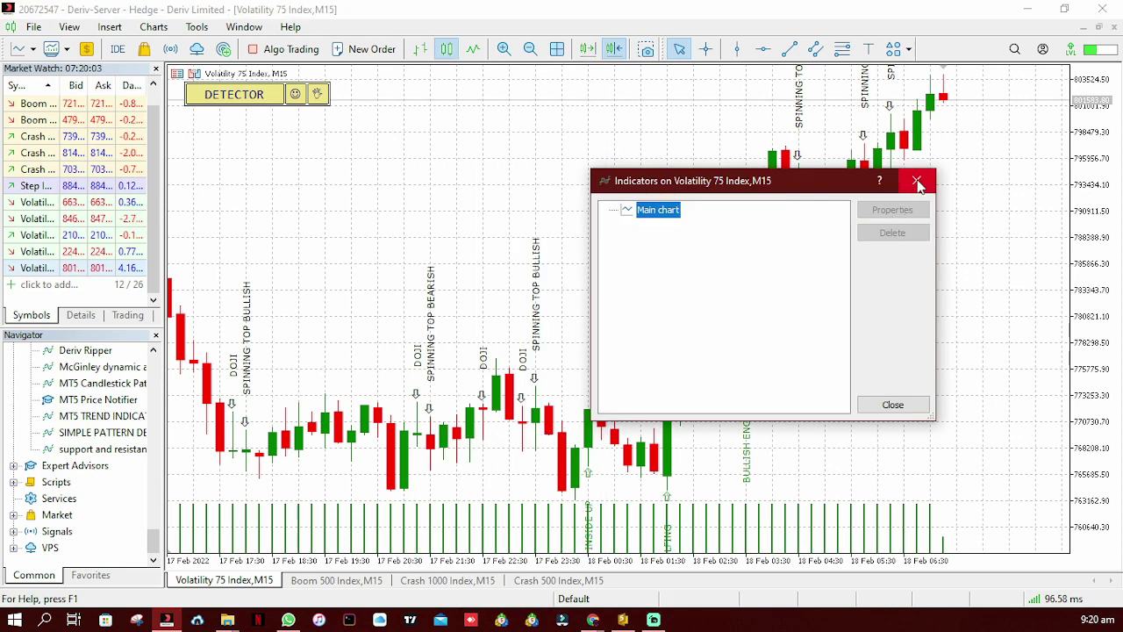
pyautogui.click(917, 182)
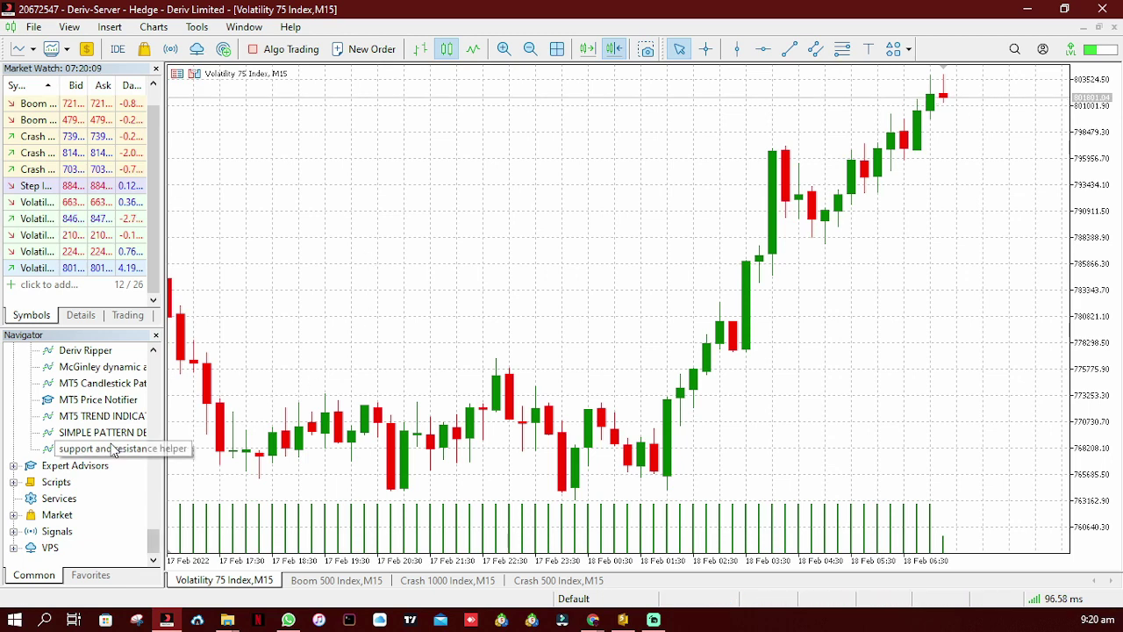
# Step: Attach Simple Pattern Detector to the Volatility 75 chart with Show_ShootStar_Alert_2 set to false
pyautogui.moveTo(112, 441); pyautogui.dragTo(526, 368)
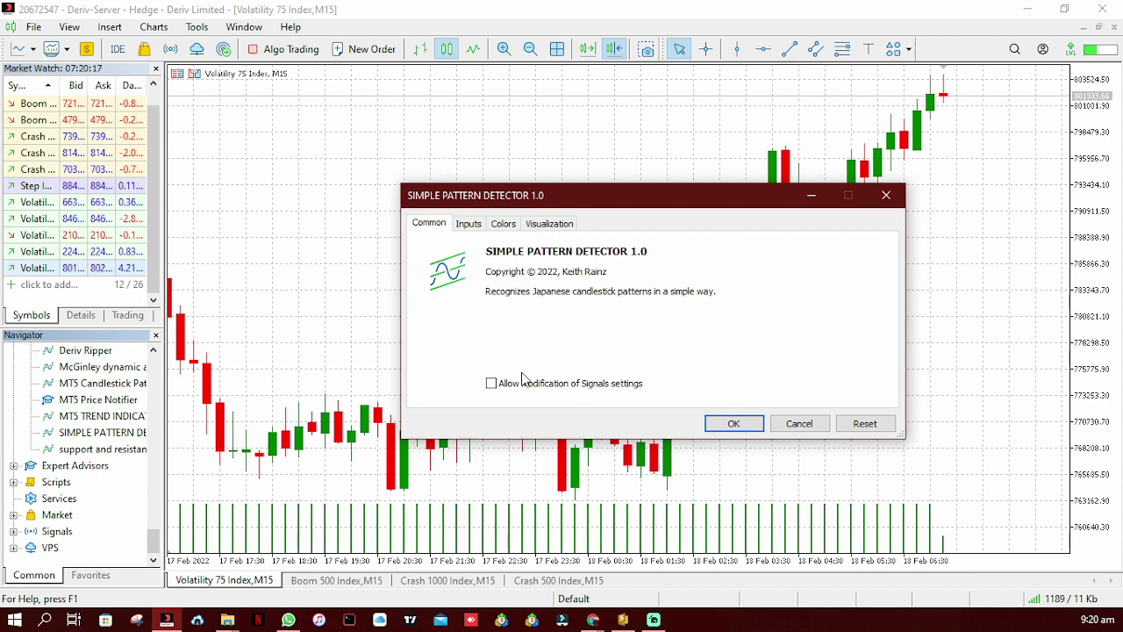
pyautogui.click(471, 225)
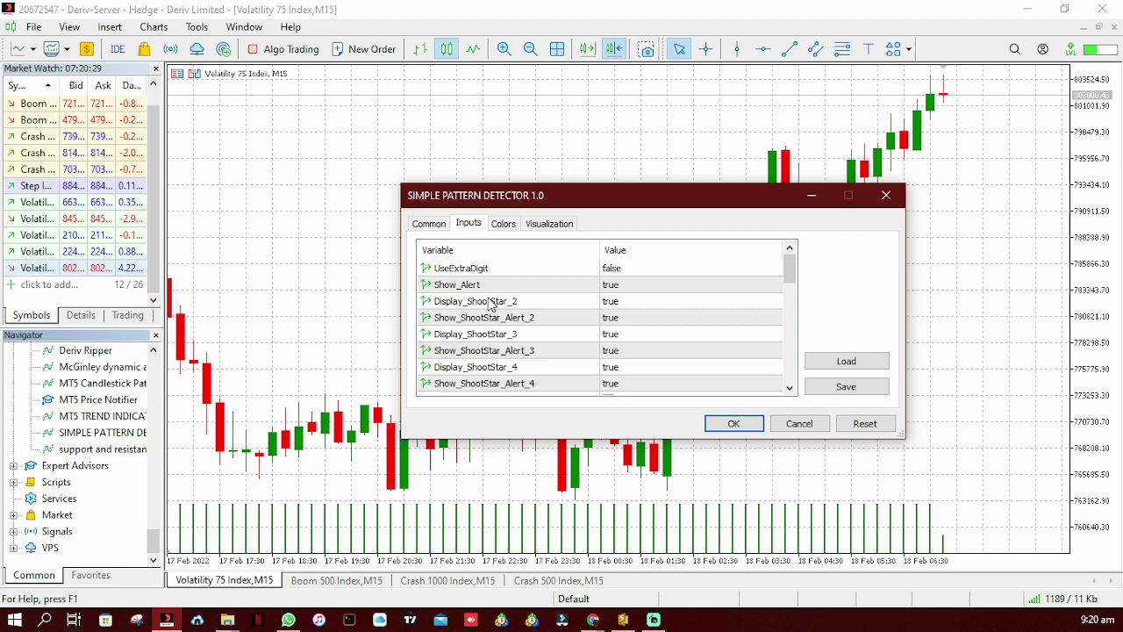
pyautogui.click(625, 322)
pyautogui.doubleClick(625, 322)
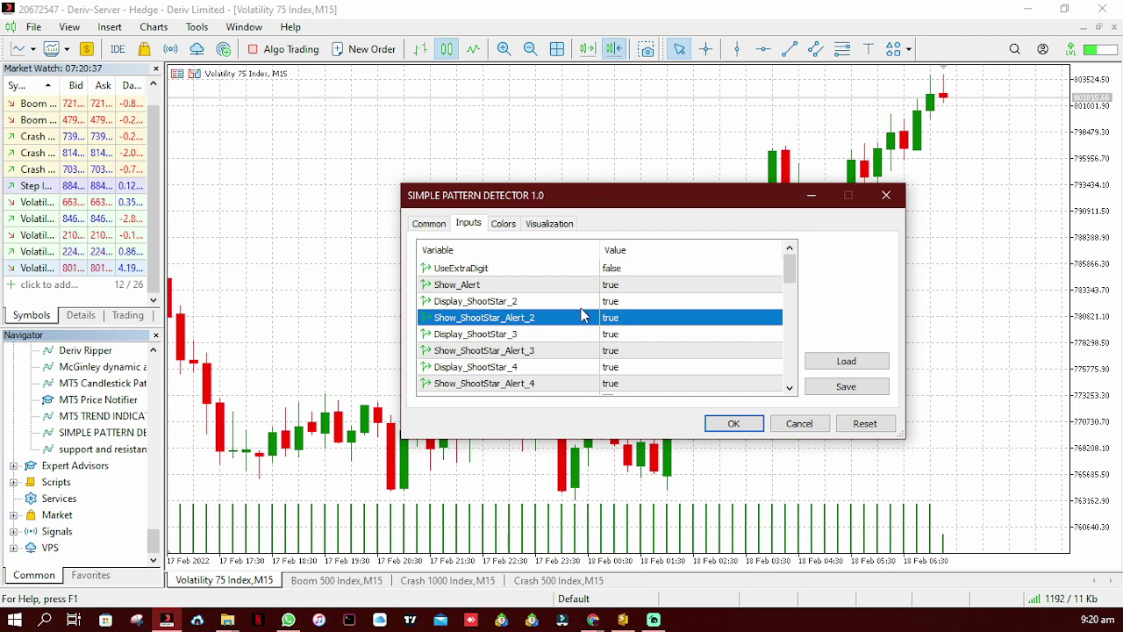
pyautogui.scroll(-1, 588, 304)
pyautogui.scroll(1, 567, 303)
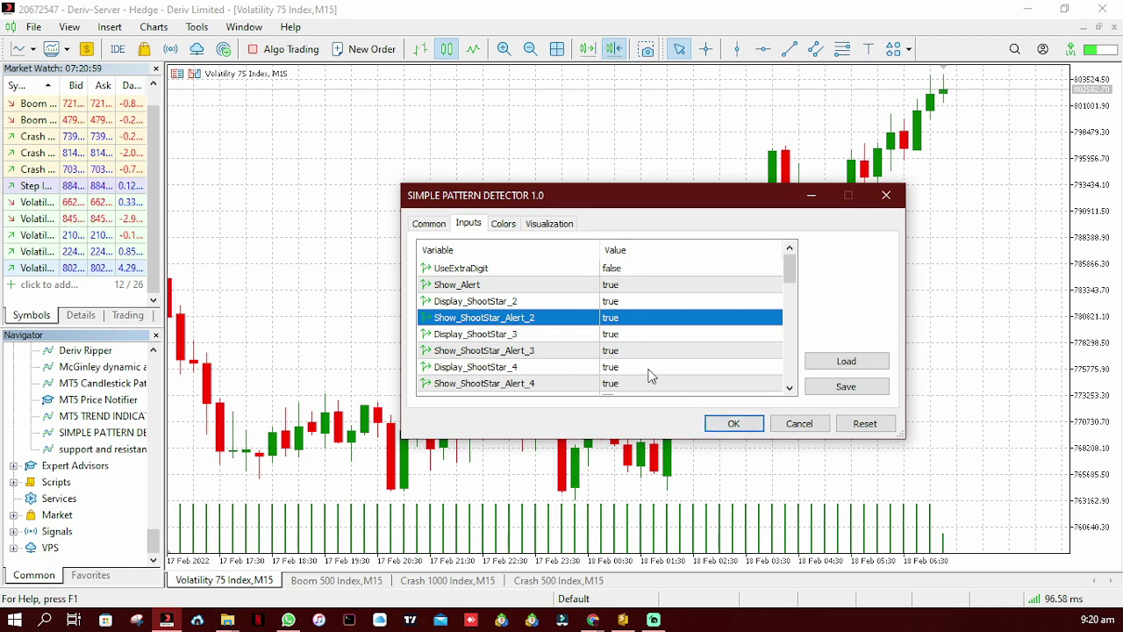
pyautogui.click(730, 424)
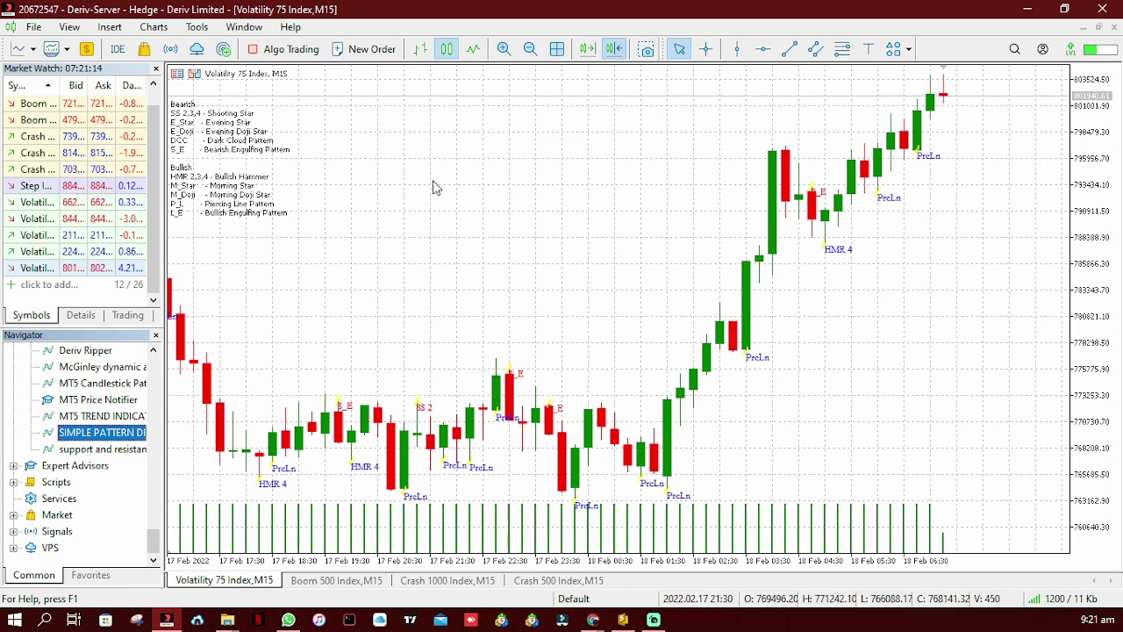
# Step: Draw a magenta freehand bracket beside the Bearish/Bullish legend, then zoom and pan to review labels
pyautogui.click(201, 109)
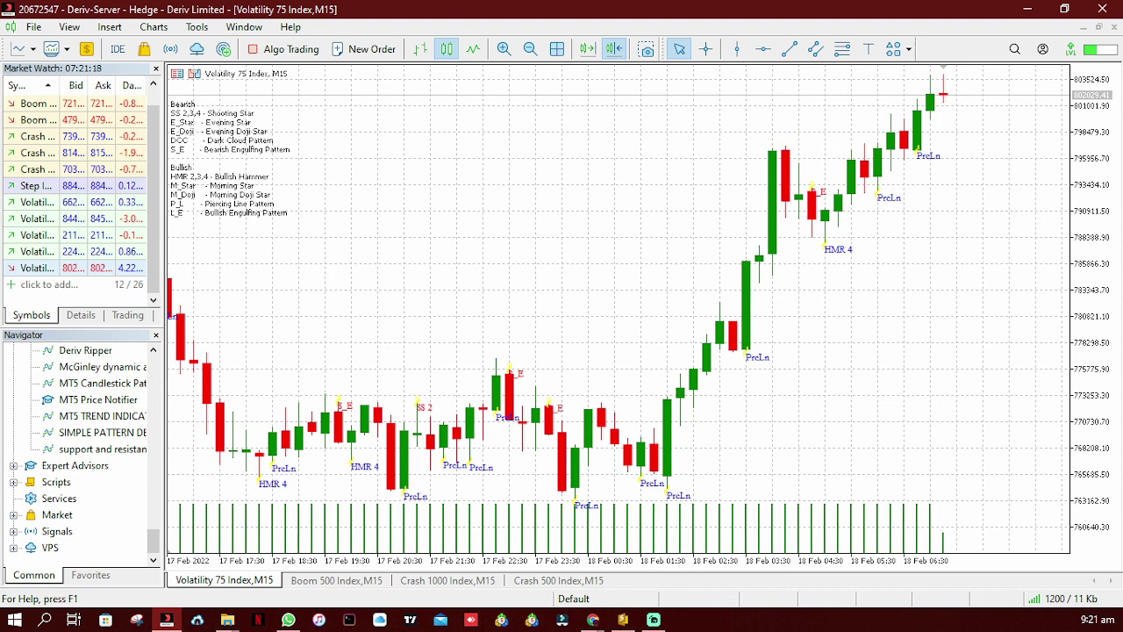
pyautogui.moveTo(12, 81)
pyautogui.mouseDown()
pyautogui.moveTo(314, 121)
pyautogui.moveTo(319, 158)
pyautogui.moveTo(350, 171)
pyautogui.moveTo(332, 223)
pyautogui.moveTo(264, 226)
pyautogui.mouseUp()
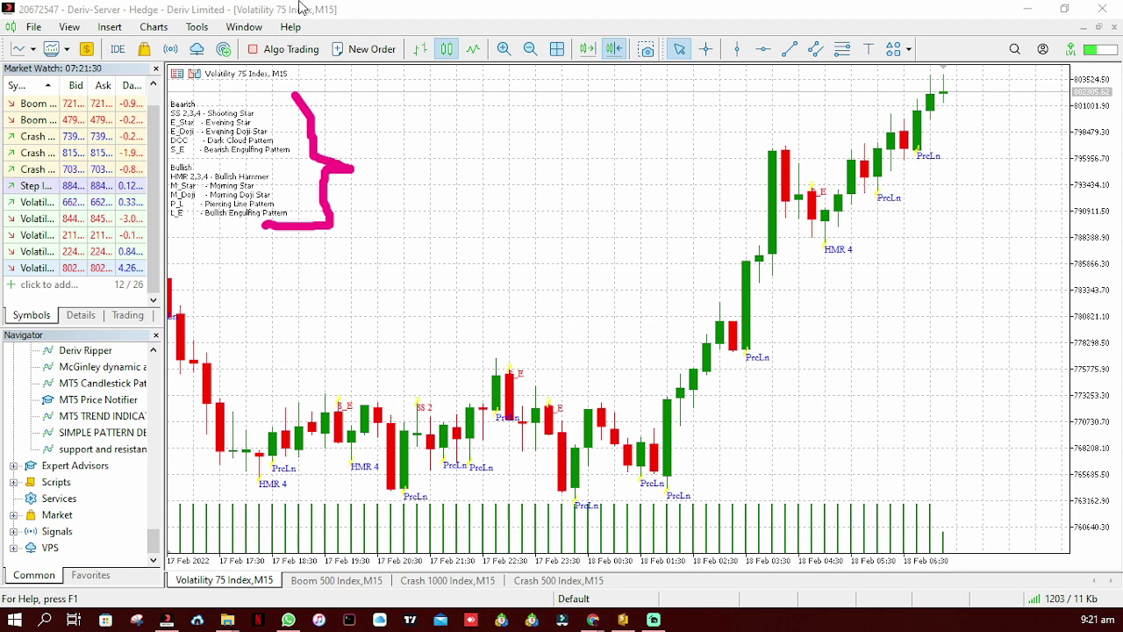
pyautogui.click(531, 50)
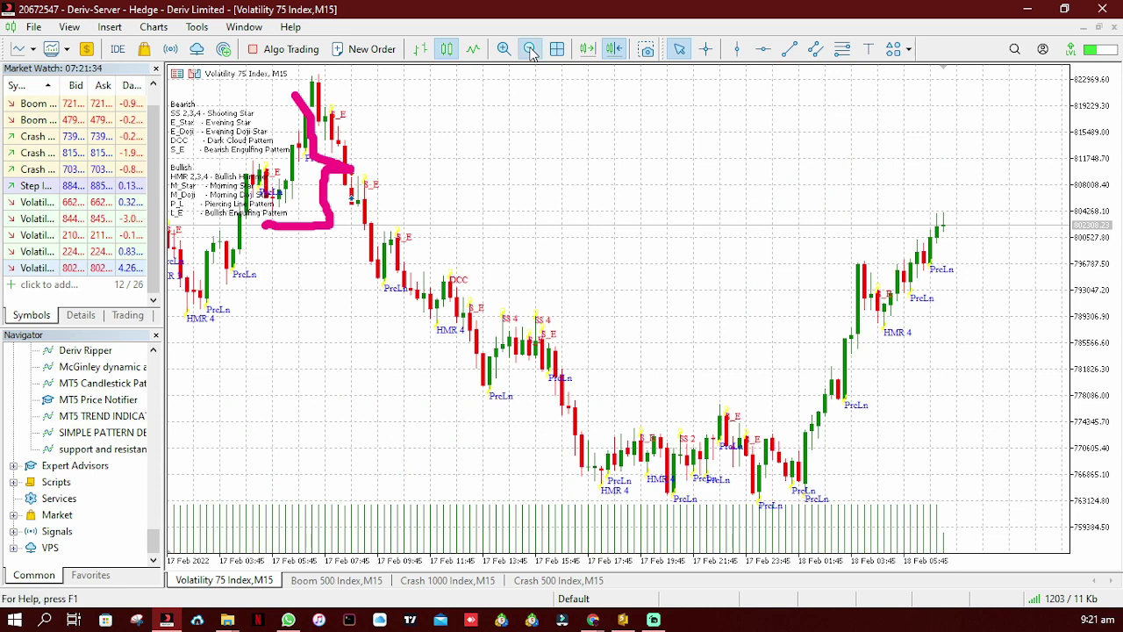
pyautogui.click(531, 50)
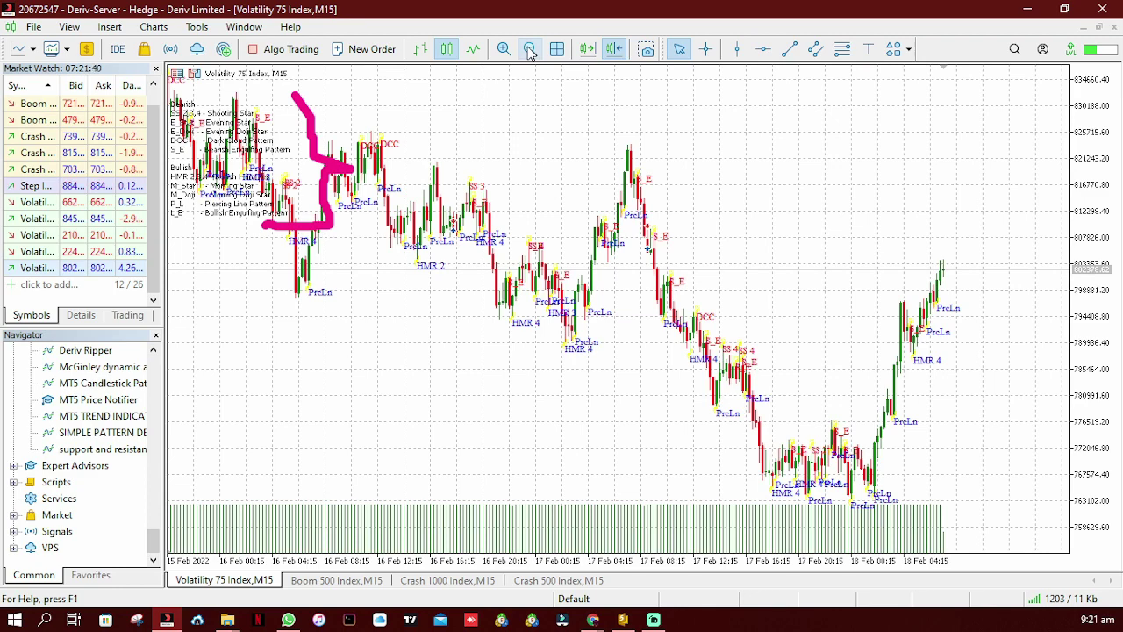
pyautogui.moveTo(682, 187); pyautogui.dragTo(575, 202)
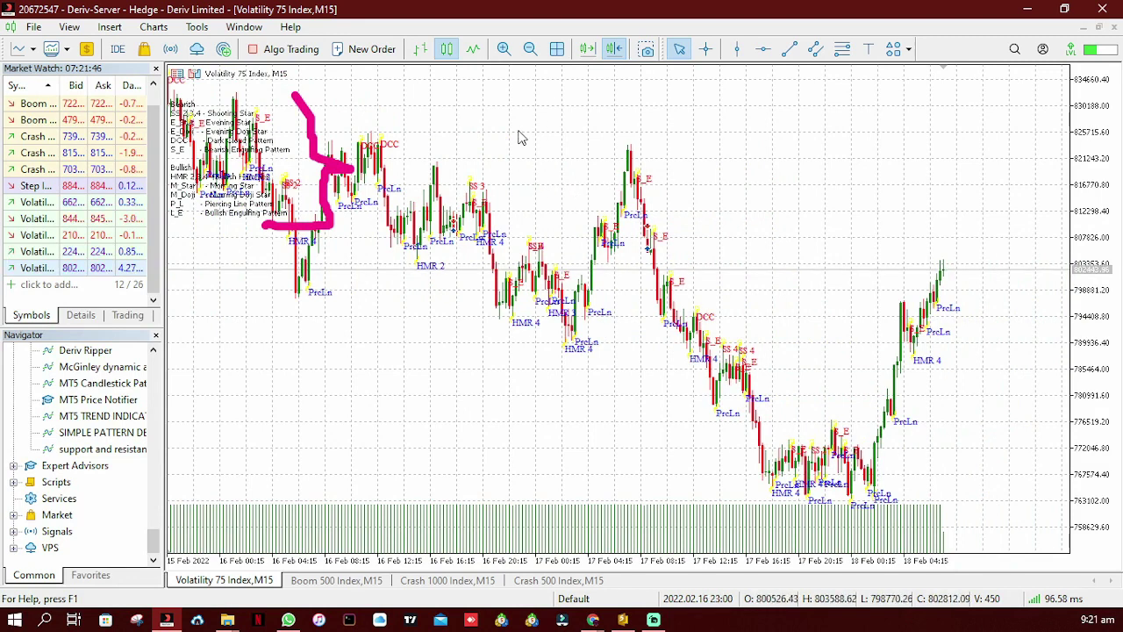
pyautogui.click(504, 48)
pyautogui.click(506, 51)
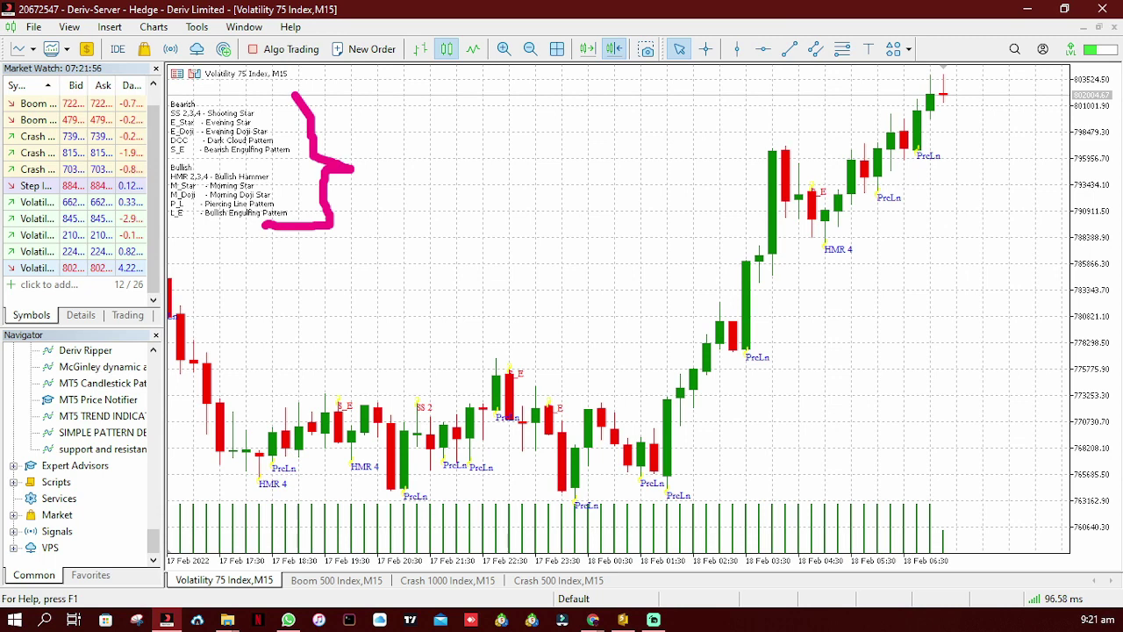
# Step: Underline HMR 4, PrcLn and the legend's Bullish Hammer line, and draw an arrow at the legend
pyautogui.moveTo(826, 261); pyautogui.dragTo(865, 264)
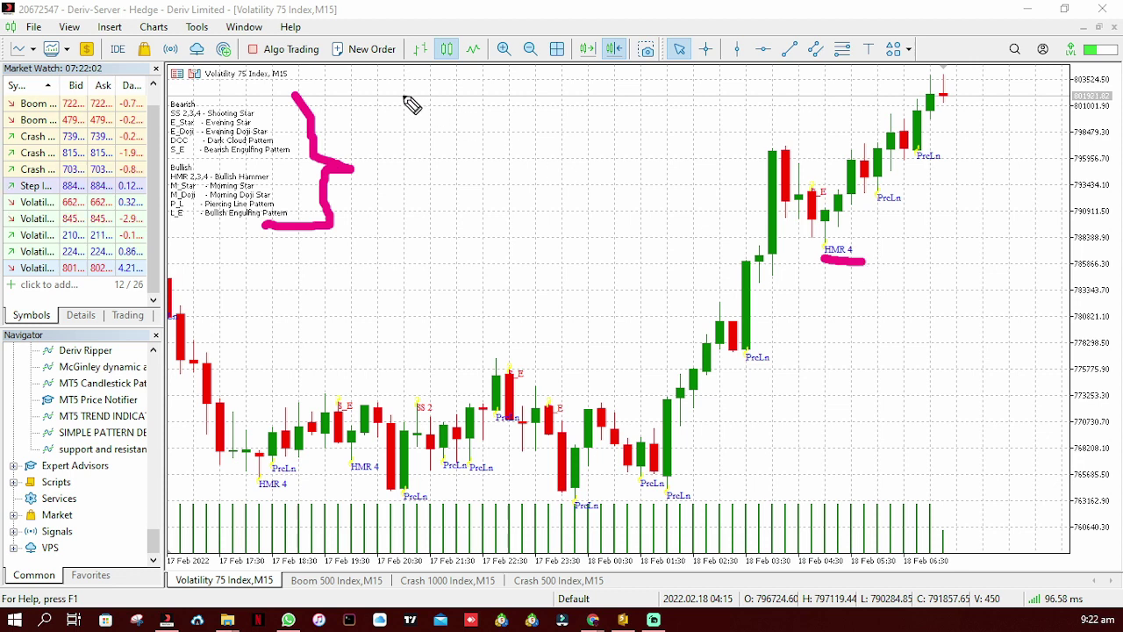
pyautogui.moveTo(415, 111)
pyautogui.mouseDown()
pyautogui.moveTo(373, 106)
pyautogui.moveTo(341, 124)
pyautogui.moveTo(353, 110)
pyautogui.moveTo(363, 144)
pyautogui.mouseUp()
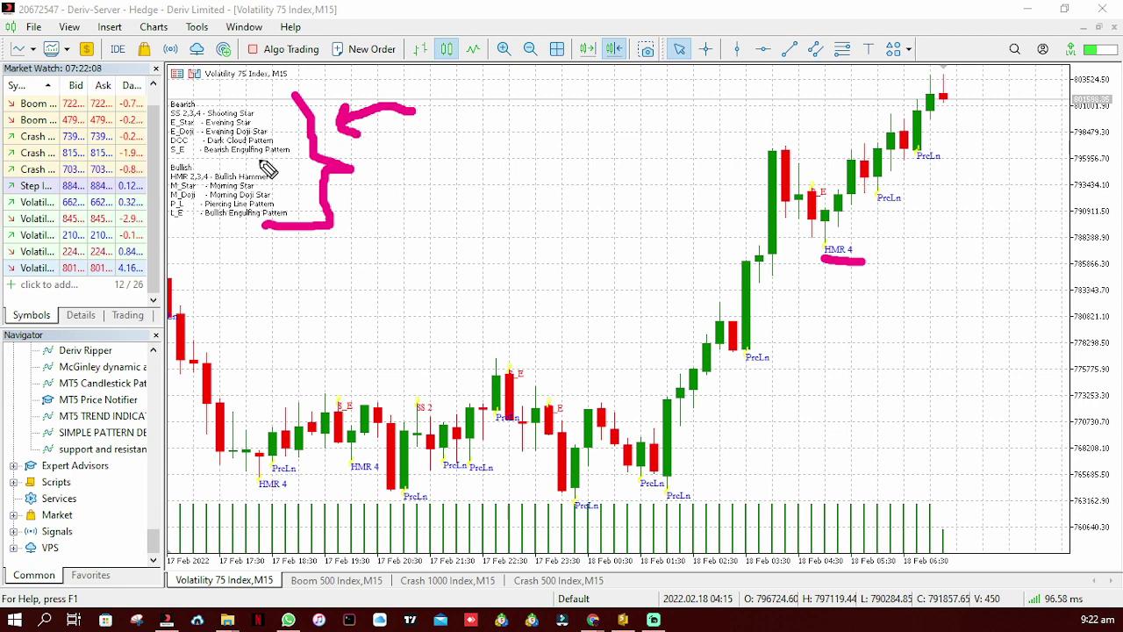
pyautogui.moveTo(282, 178); pyautogui.dragTo(312, 182)
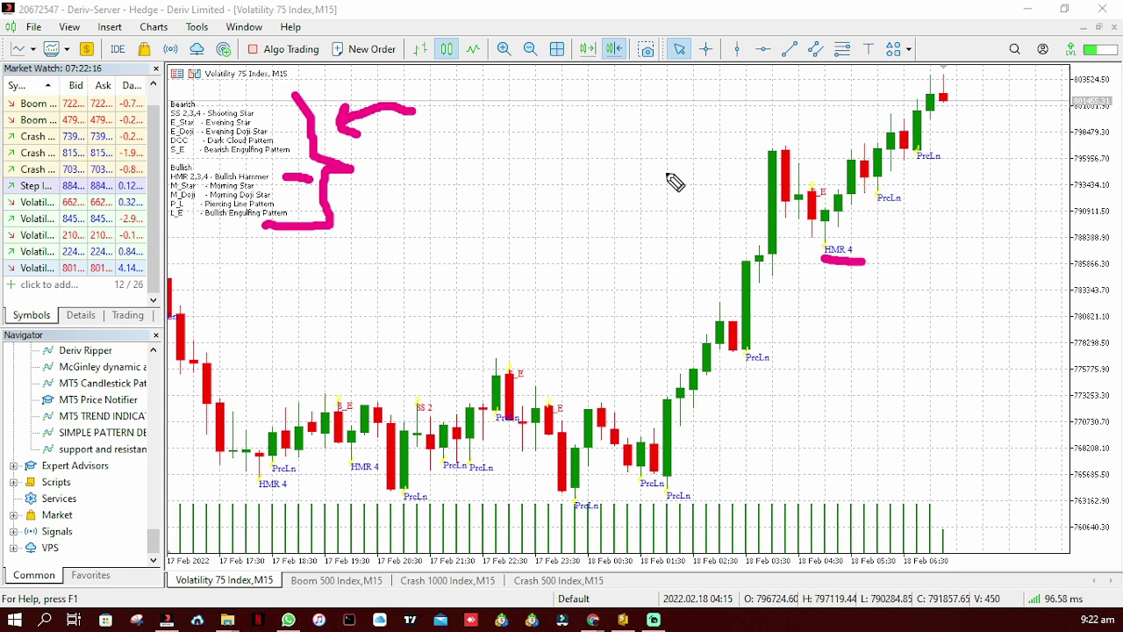
pyautogui.click(892, 212)
pyautogui.moveTo(899, 212); pyautogui.dragTo(926, 209)
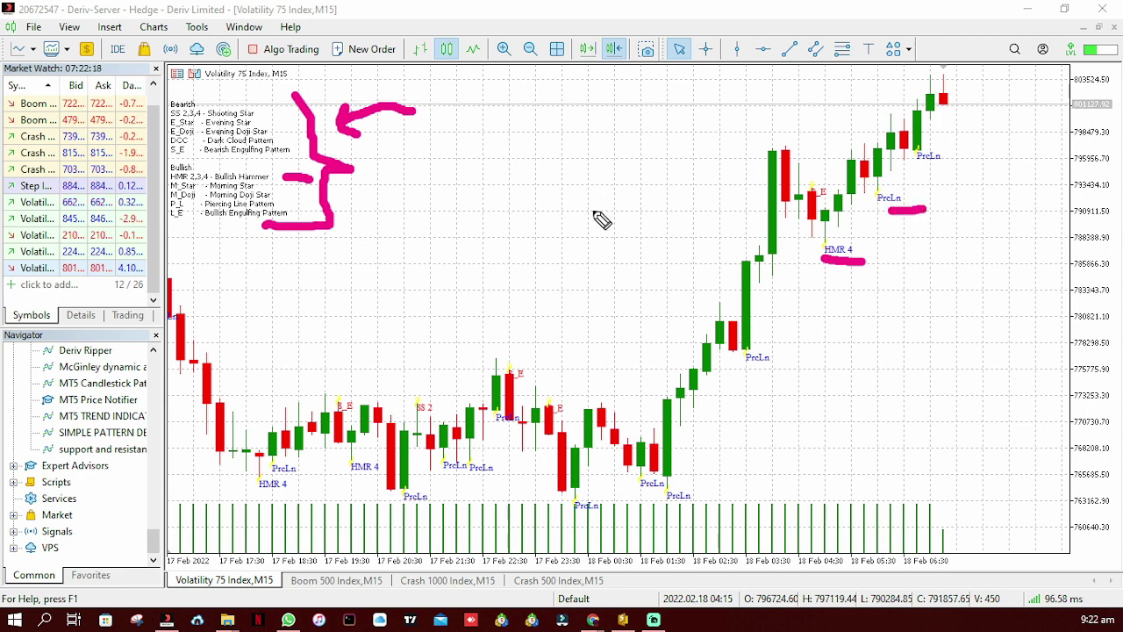
# Step: Add a curved mark beside the legend, flag SS 2, and extend the legend bracket
pyautogui.click(383, 197)
pyautogui.moveTo(383, 198); pyautogui.dragTo(405, 209)
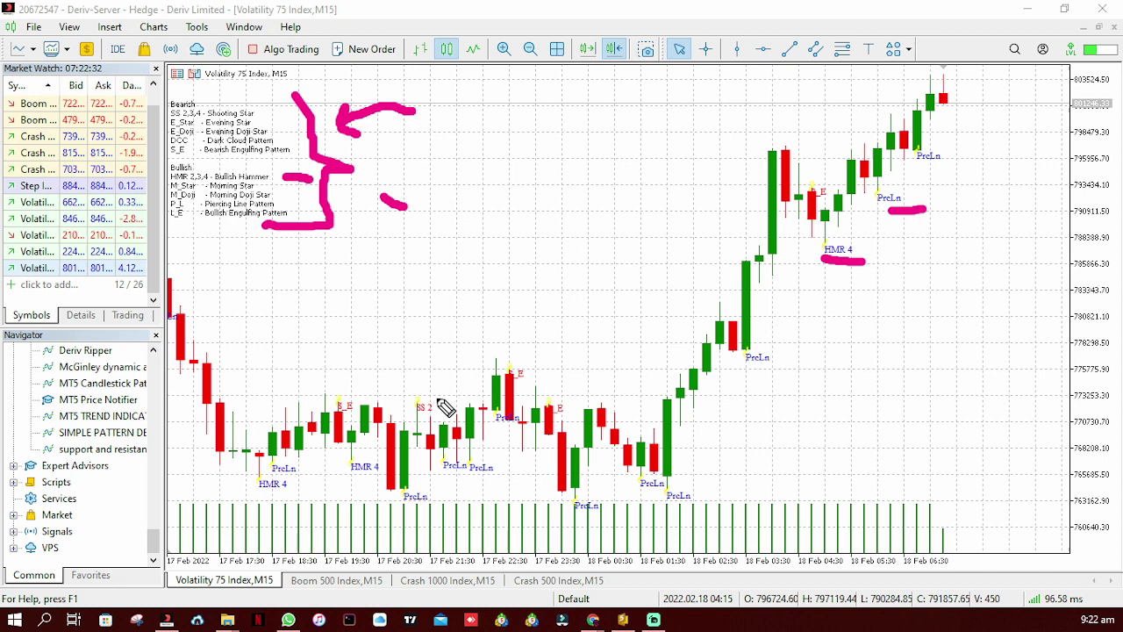
pyautogui.moveTo(430, 400); pyautogui.dragTo(445, 383)
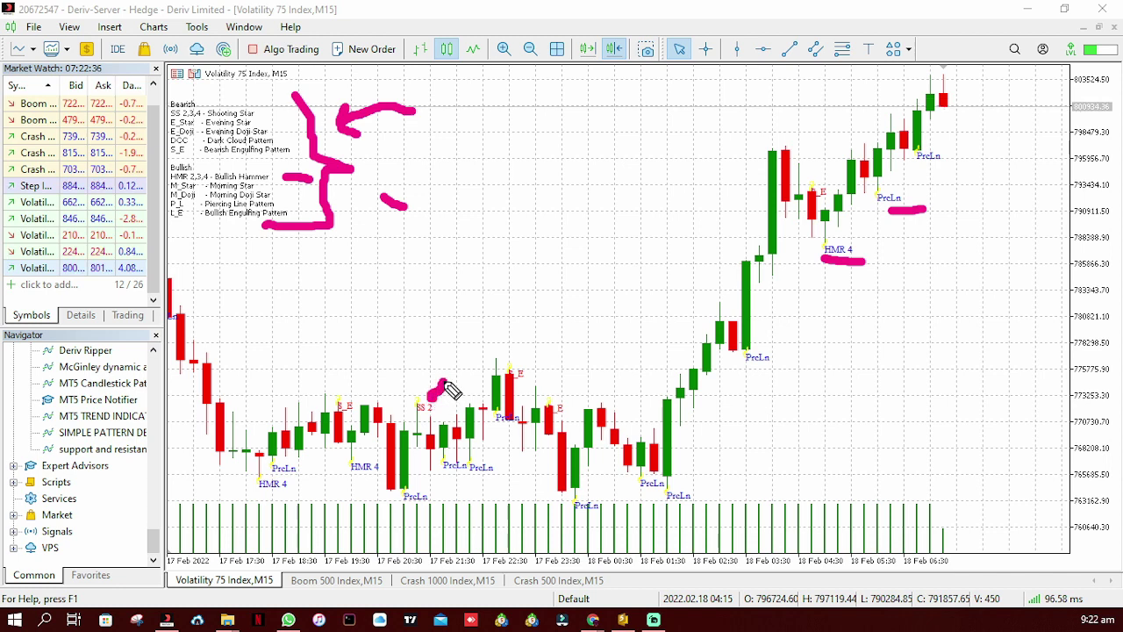
pyautogui.moveTo(343, 91); pyautogui.dragTo(303, 96)
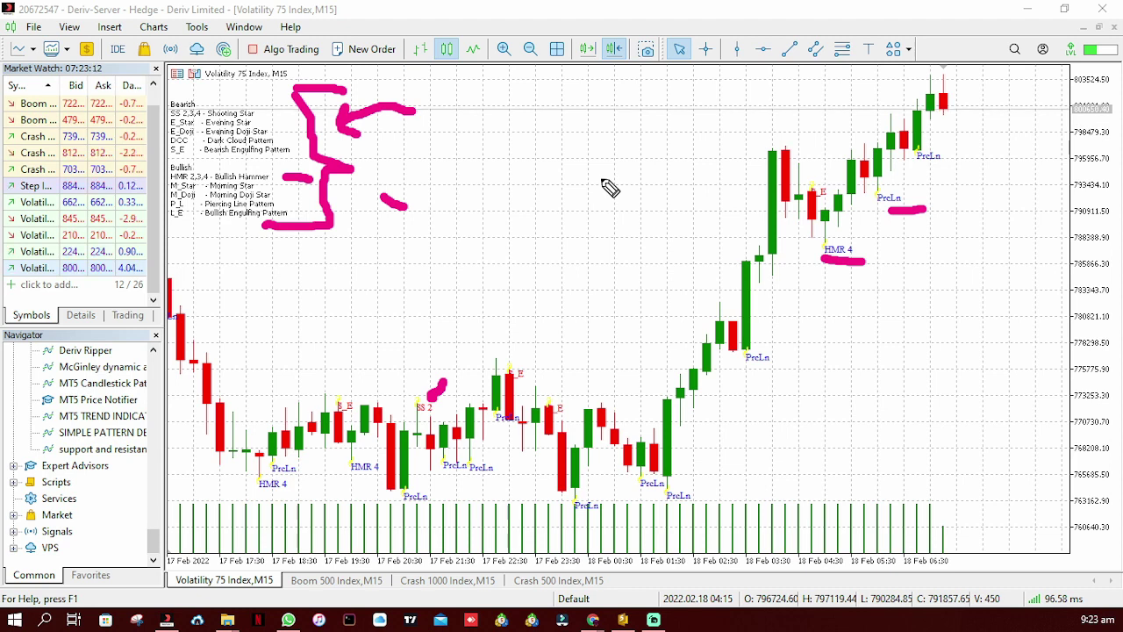
# Step: Apply Simple Pattern Detector to the Boom 500 and Crash 1000 charts, moving the Bearish Engulfing alert up
pyautogui.hotkey('ctrl', 'Tab')
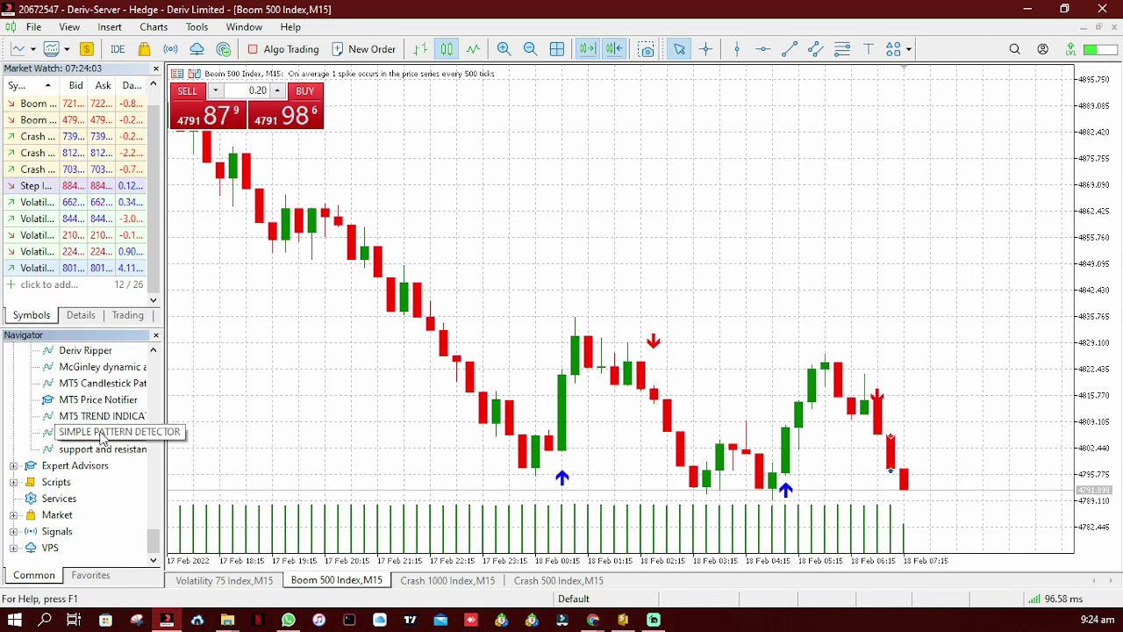
pyautogui.moveTo(100, 435); pyautogui.dragTo(369, 381)
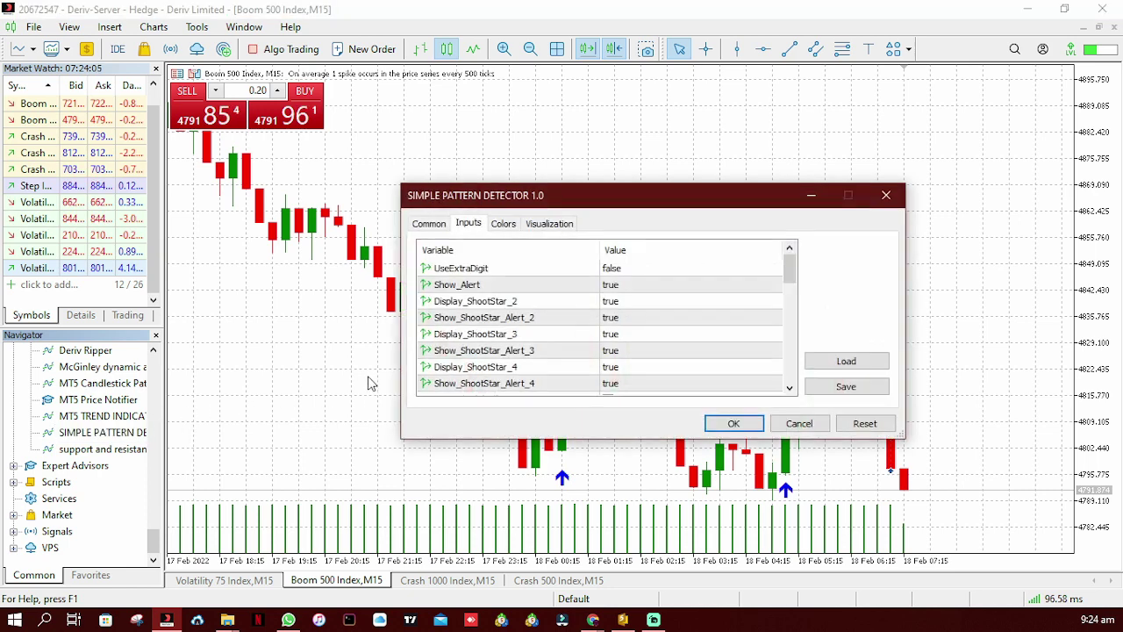
pyautogui.click(447, 226)
pyautogui.click(730, 424)
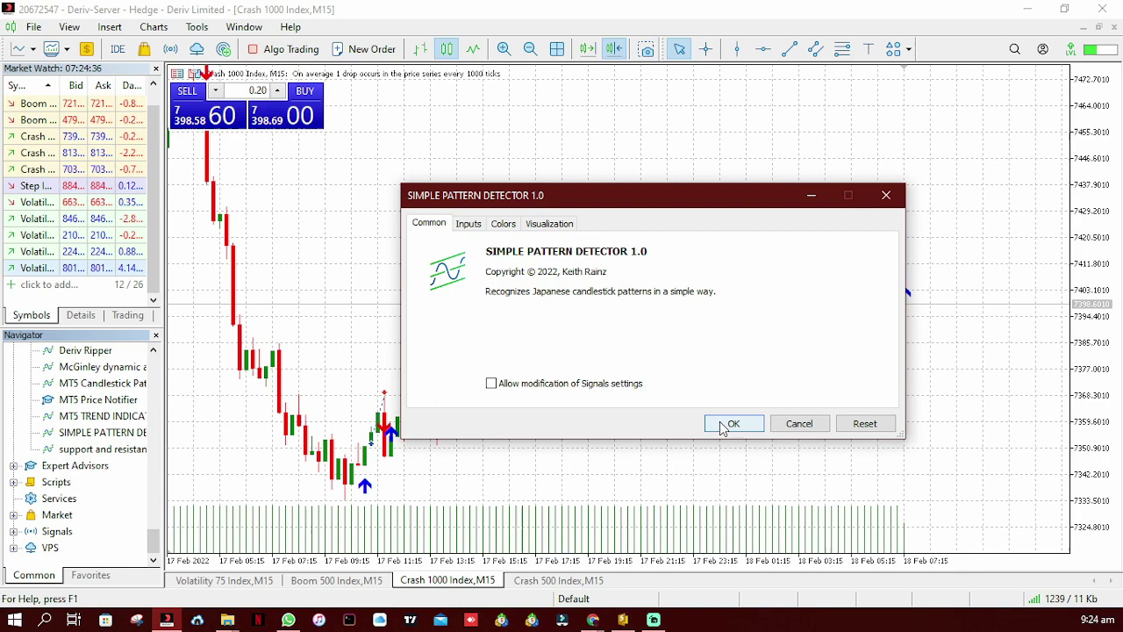
pyautogui.click(722, 423)
pyautogui.moveTo(594, 429); pyautogui.dragTo(795, 220)
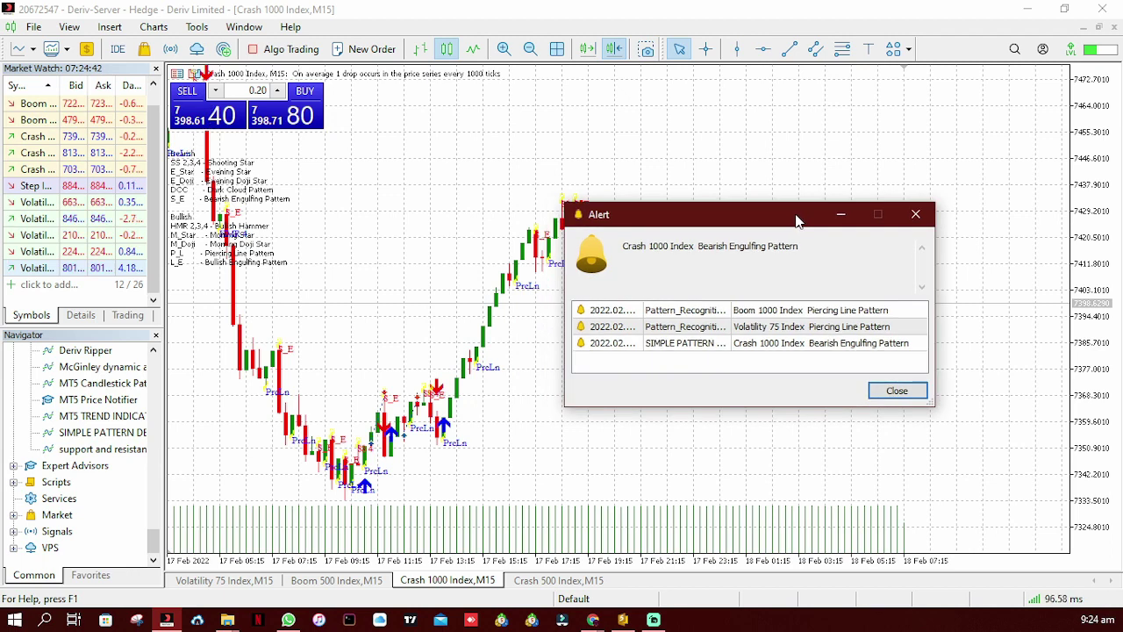